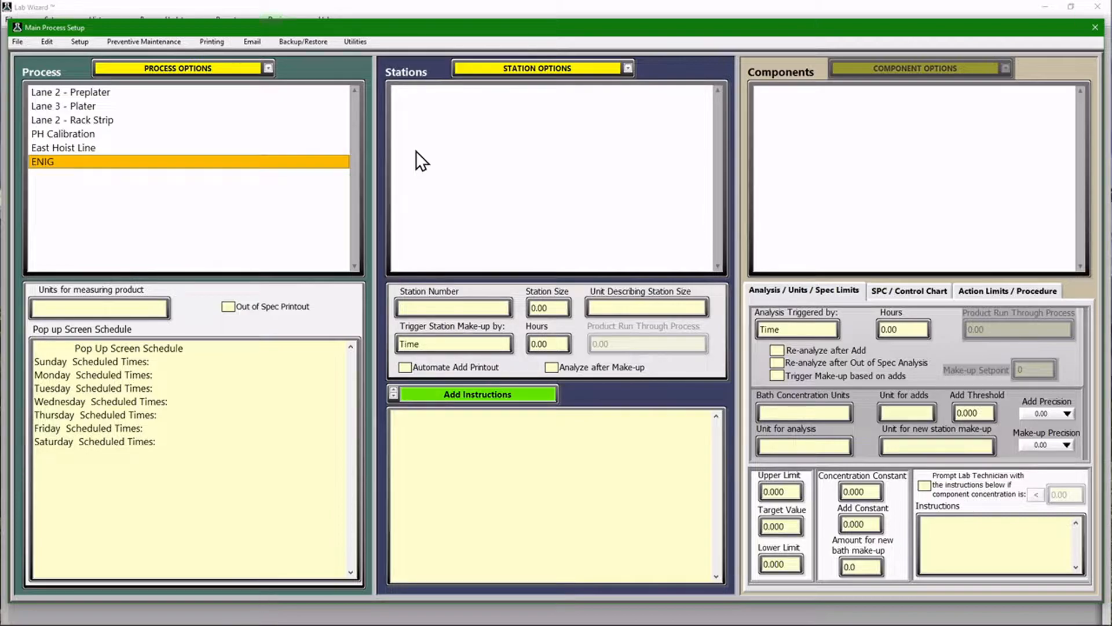
Step: Add a station named Electroless Nickel to the ENIG process, with station number 4 and a size of 55 gallons
click(538, 73)
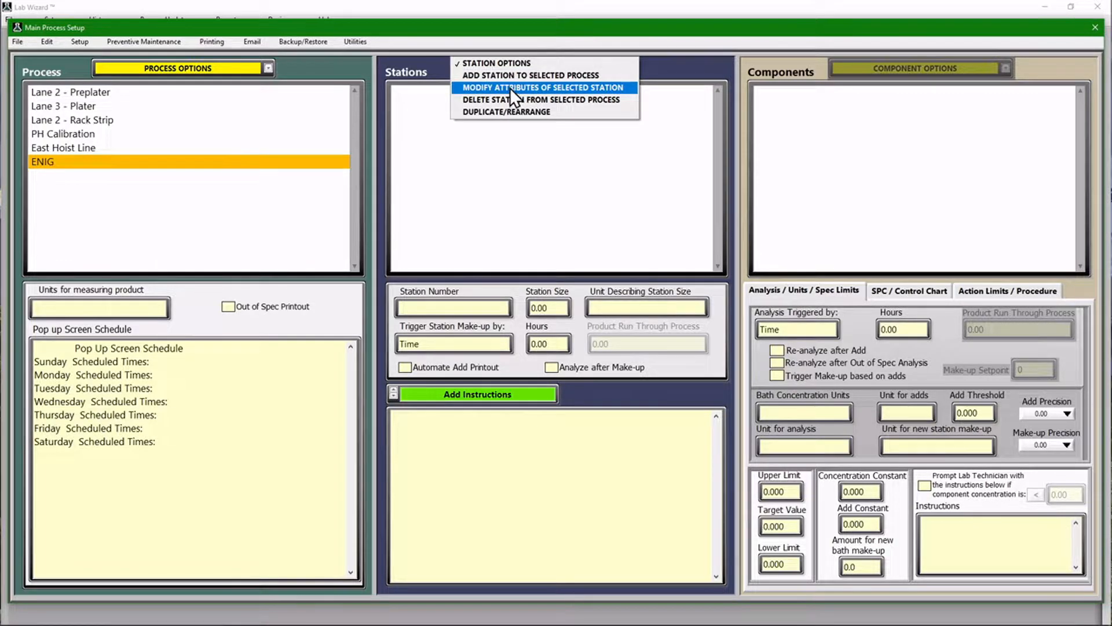
click(509, 77)
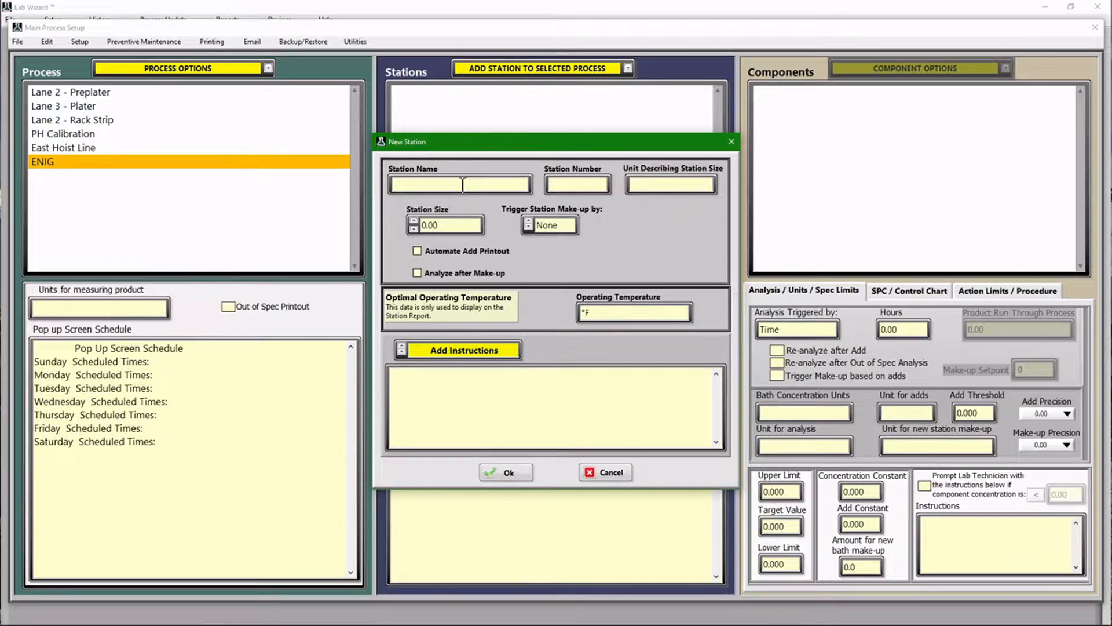
text(Electroless Nickel)
click(563, 184)
text(4)
click(675, 184)
text(gallons)
click(454, 228)
double_click(454, 226)
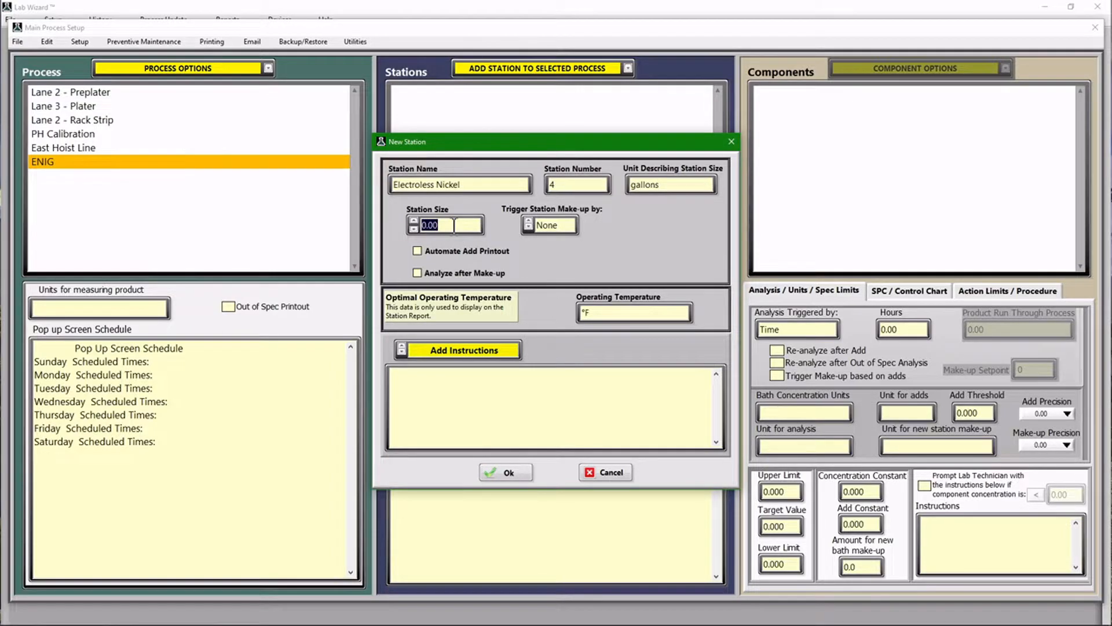
text(55)
Step: Trigger the station make-up by Time with Inf hours, enable analysis after make-up, and set the operating temperature to 175°F
click(555, 231)
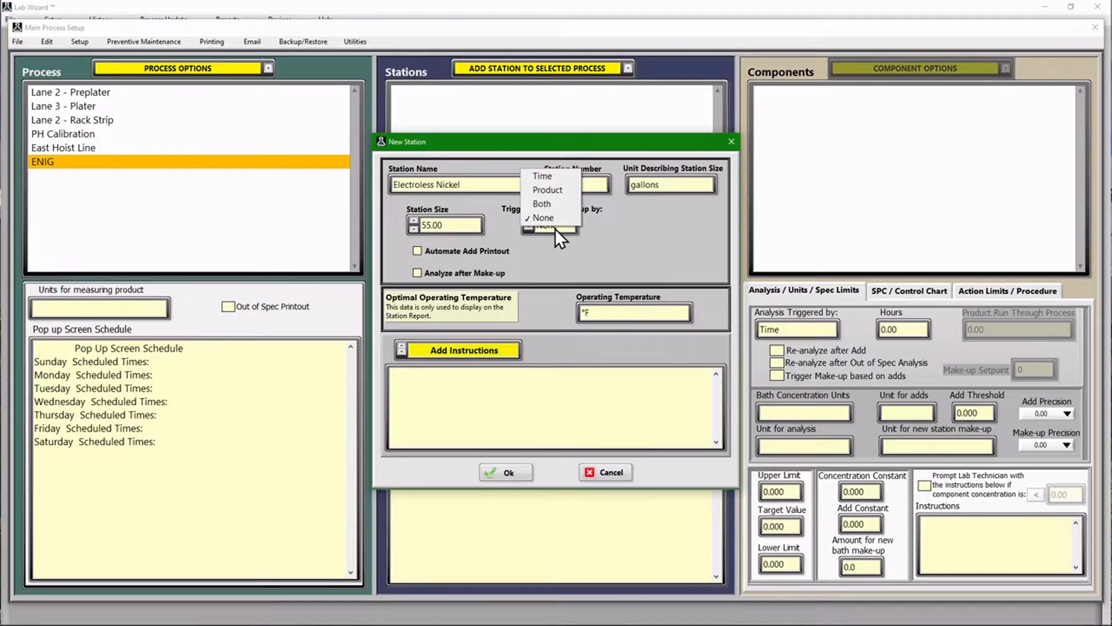
click(550, 193)
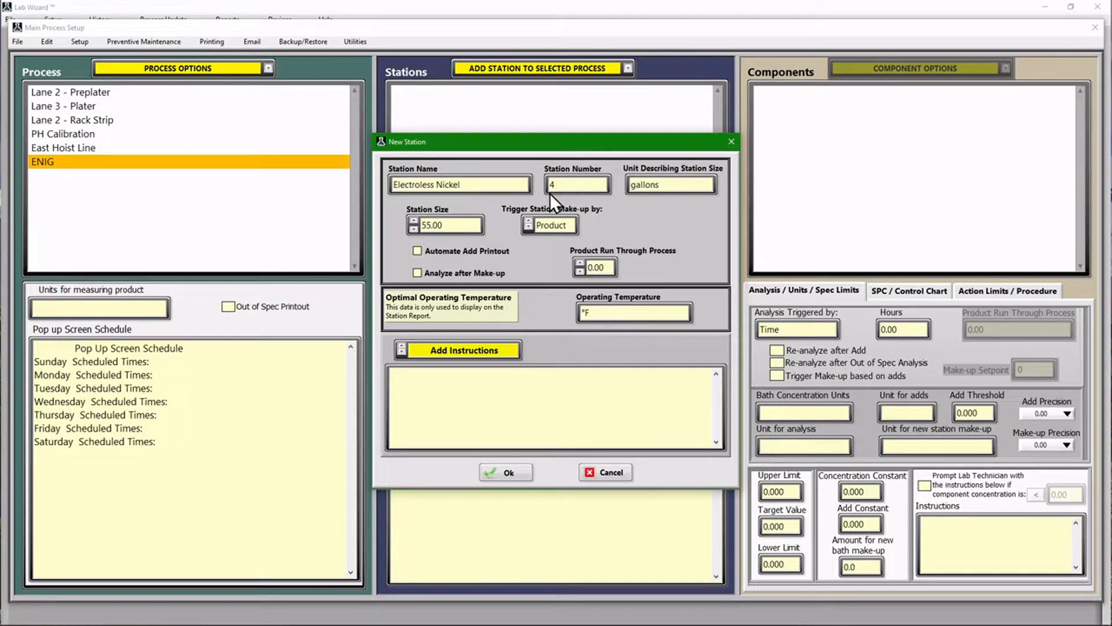
click(547, 225)
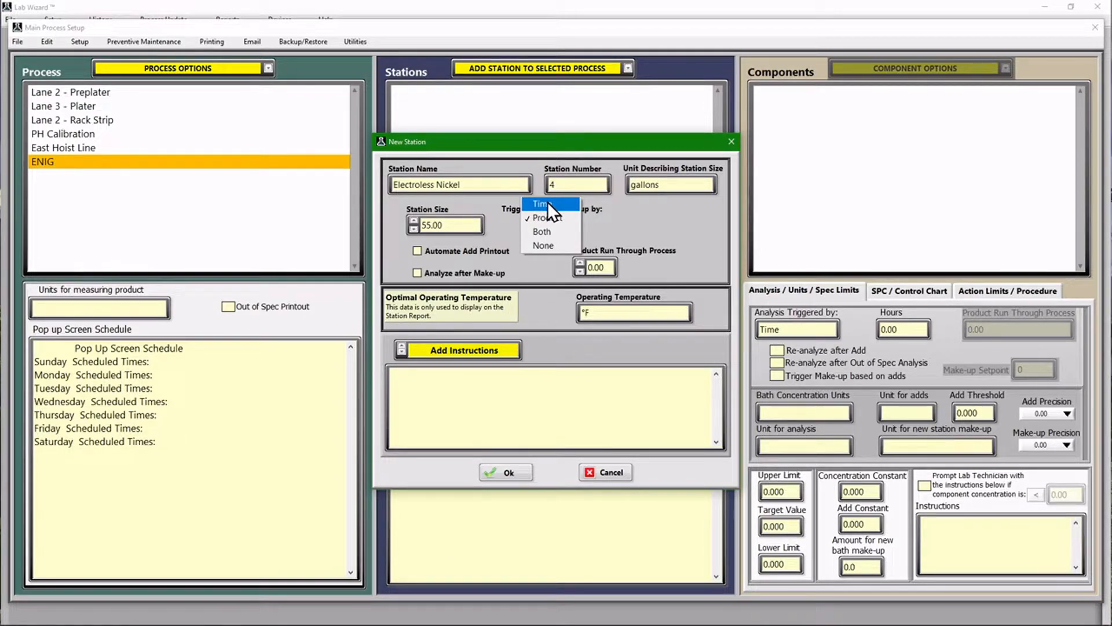
click(547, 203)
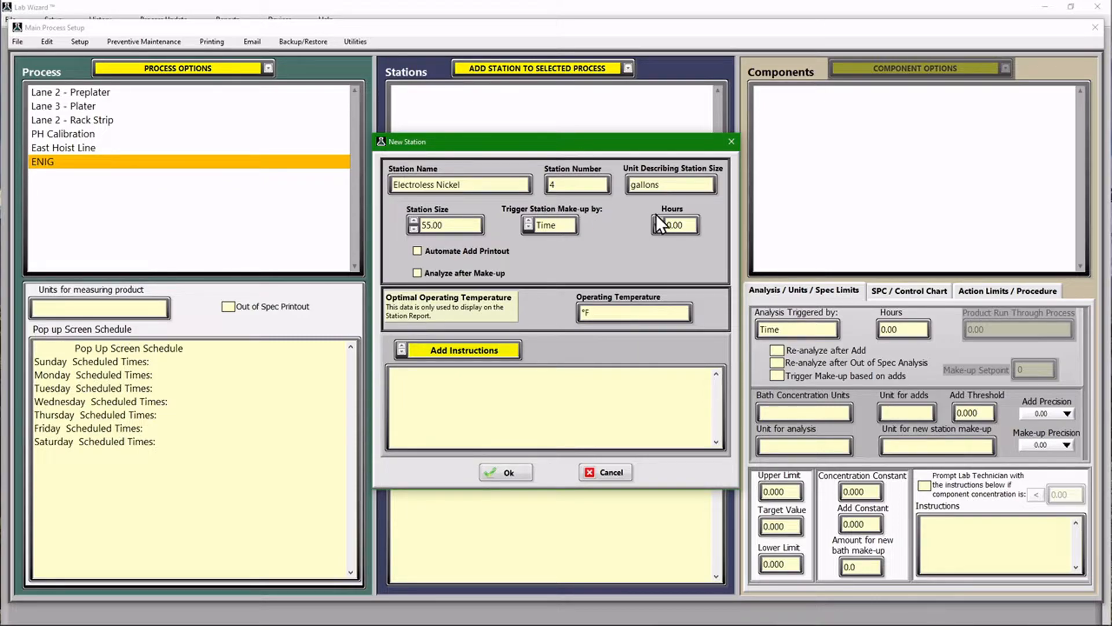
double_click(679, 224)
text(inf)
click(582, 313)
text(175)
Step: Enter the makeup instructions "Fill station half full with water." and save the new station
click(487, 350)
click(462, 358)
click(486, 399)
text(Fill station half full with water)
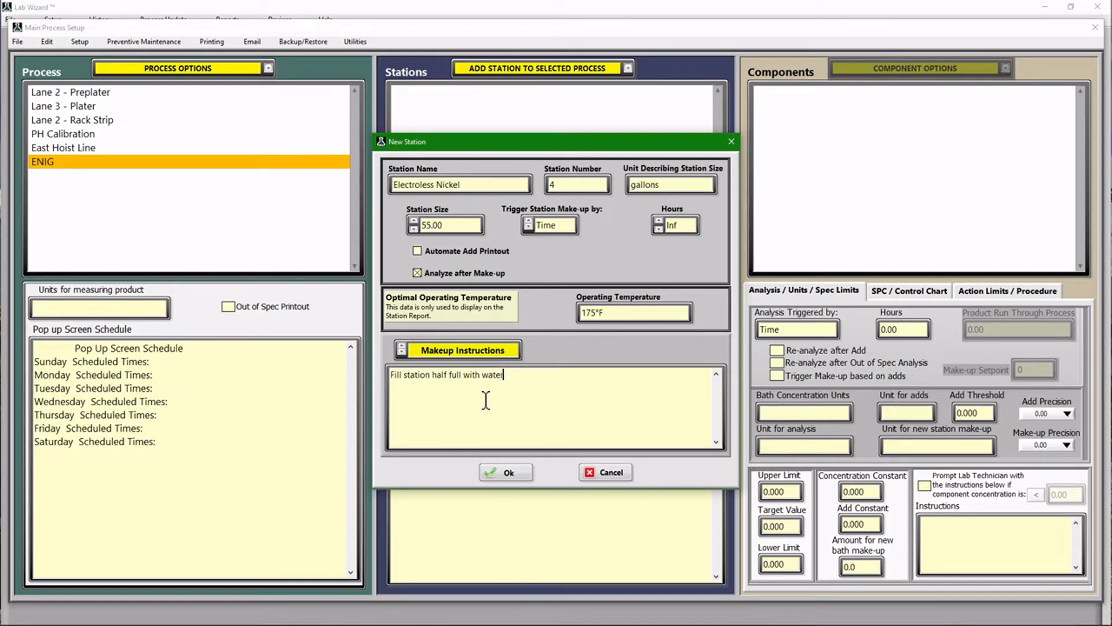
text(.)
click(507, 472)
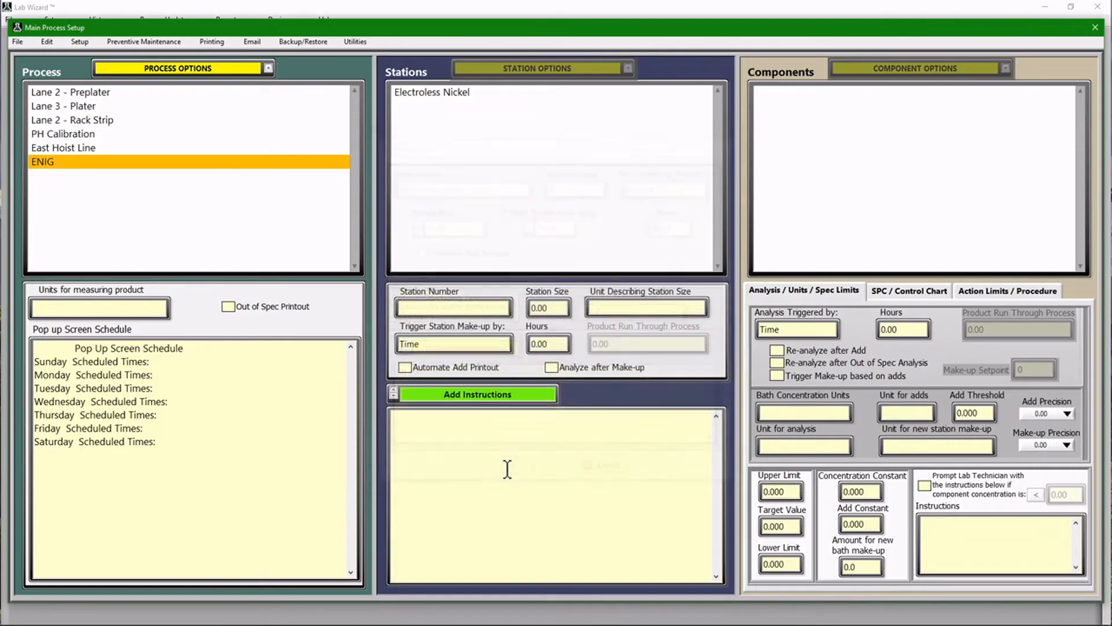
Step: Review the modifiable attributes and makeup order of the Electroless Nickel station, and close the dialog
click(457, 92)
click(495, 72)
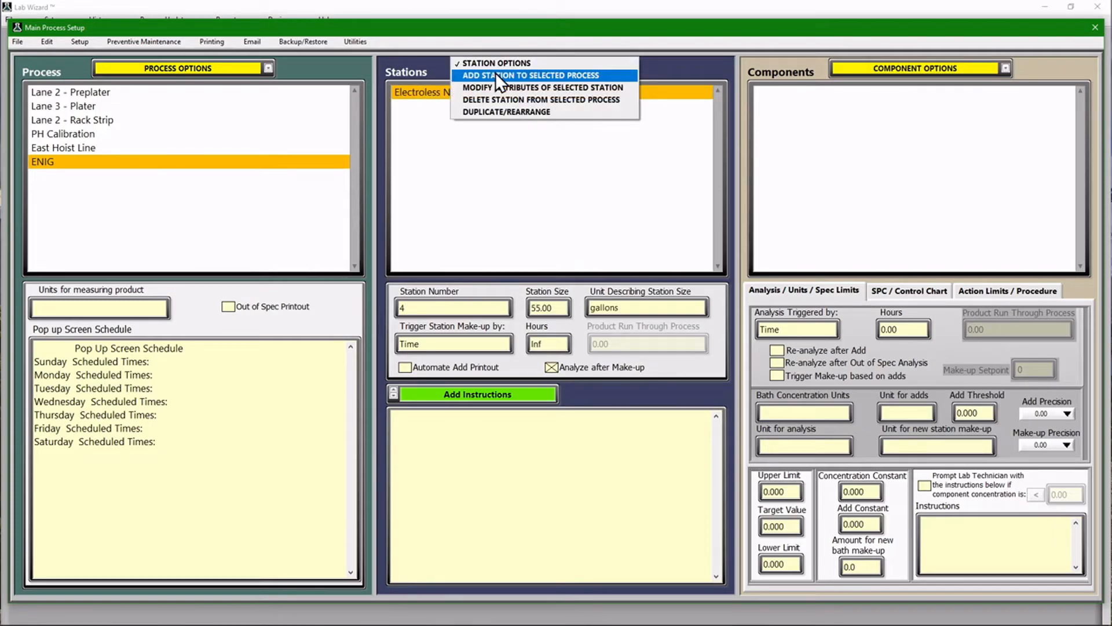
click(488, 88)
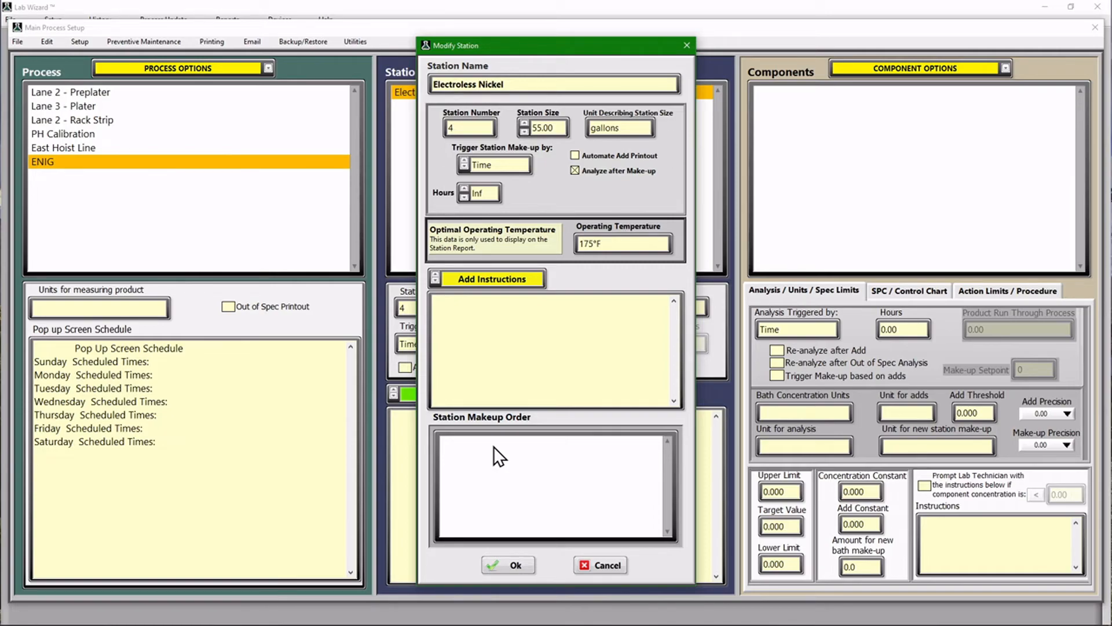
click(506, 564)
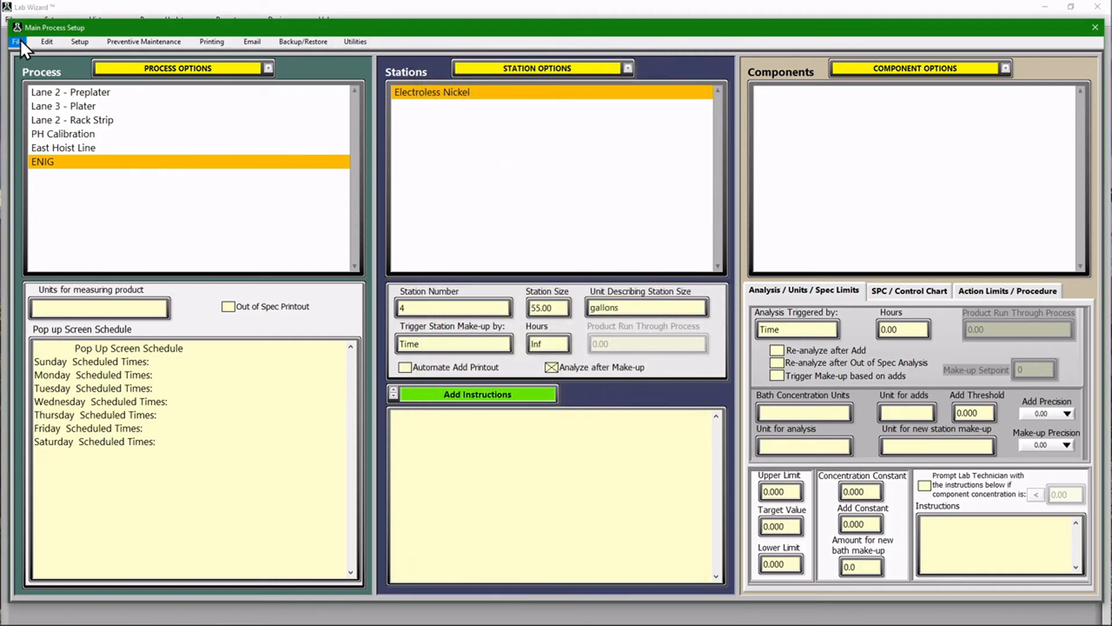
Step: Leave the process setup and turn on the display of station numbers in the main station list
click(16, 41)
click(30, 67)
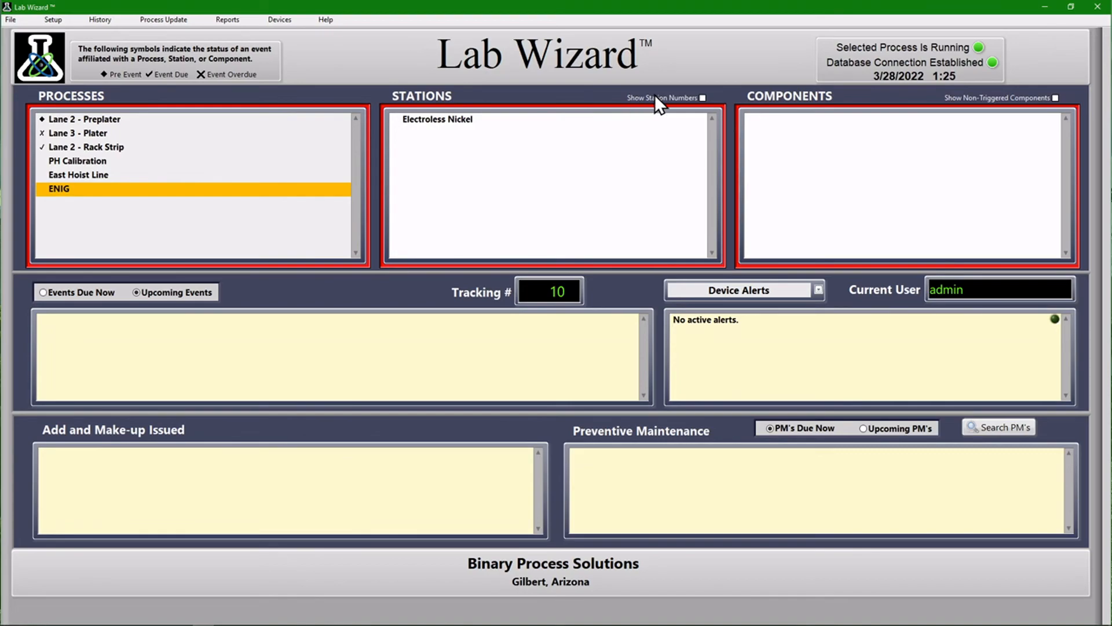
click(702, 97)
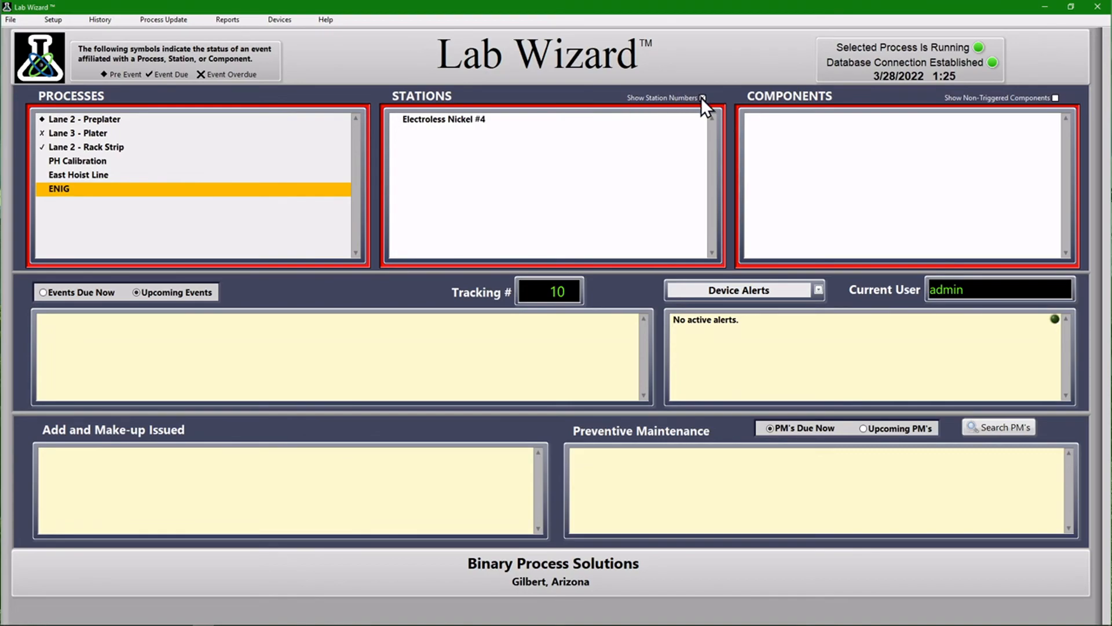